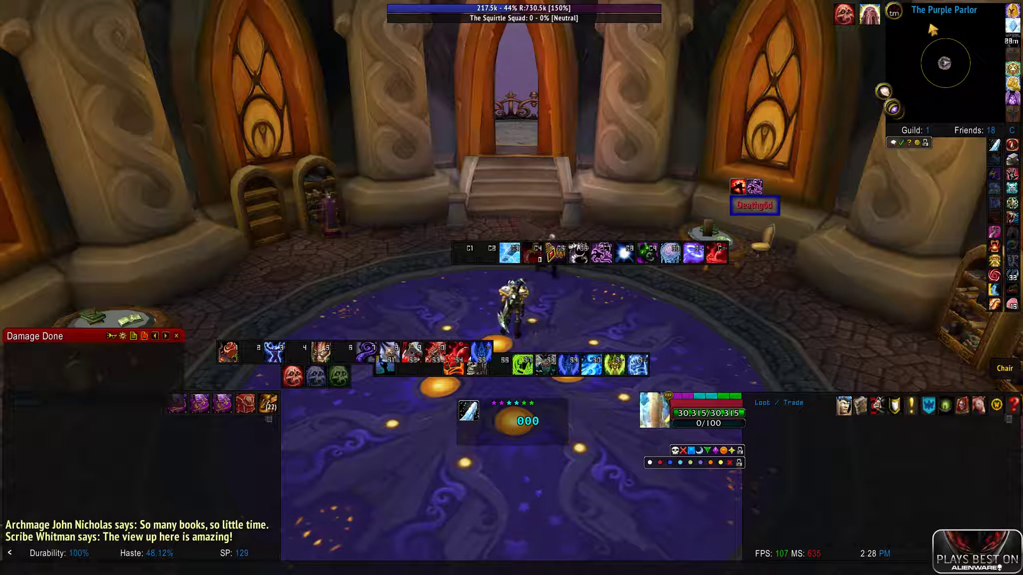
Step: Set Buttons Per Row to 3 for action bars Bar 1, Bar 2 and Bar 3 in the ElvUI configuration
left_click(1011, 130)
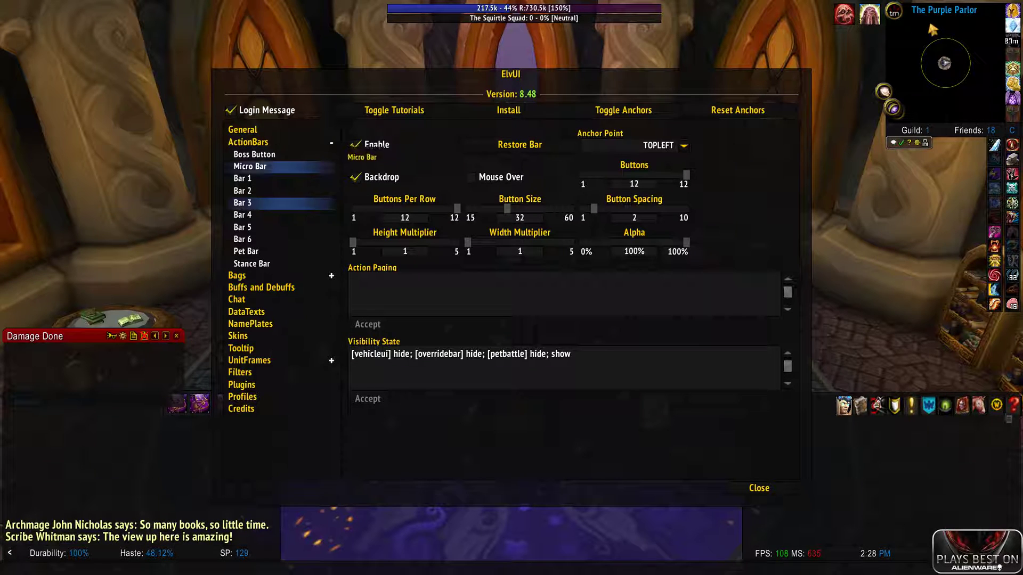
left_click(250, 178)
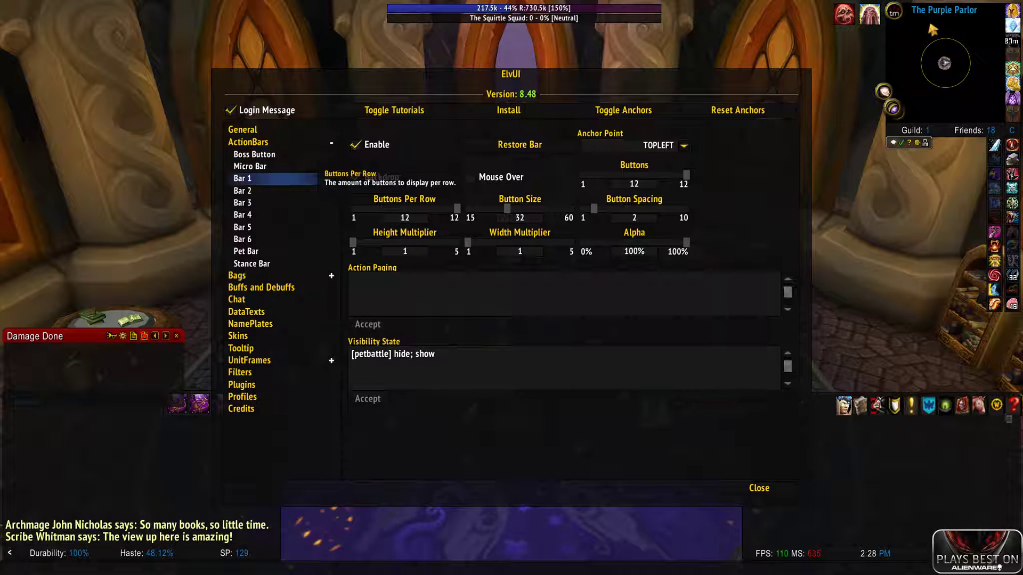
left_click_drag(457, 208, 372, 209)
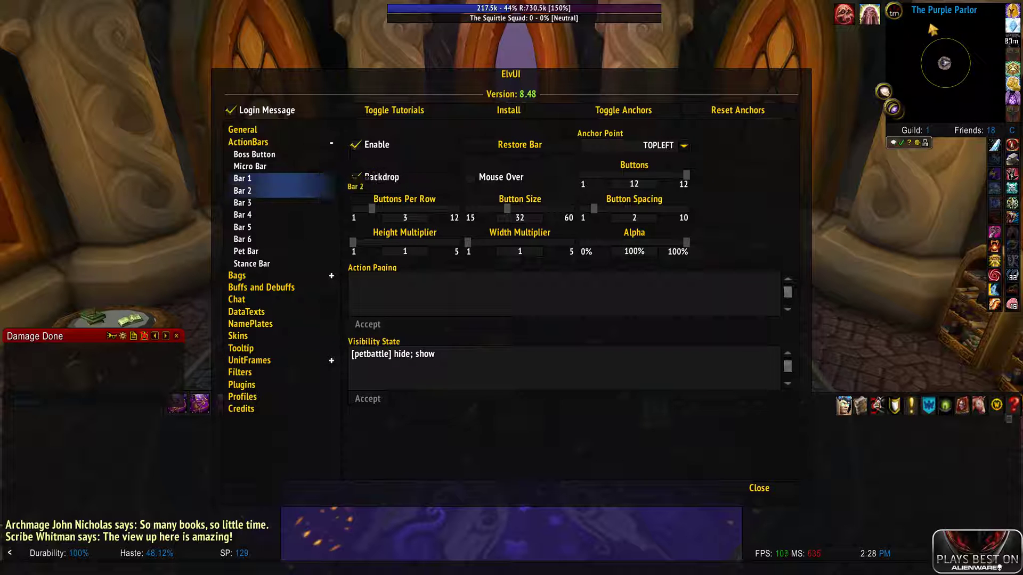
left_click(242, 191)
left_click_drag(457, 209, 372, 208)
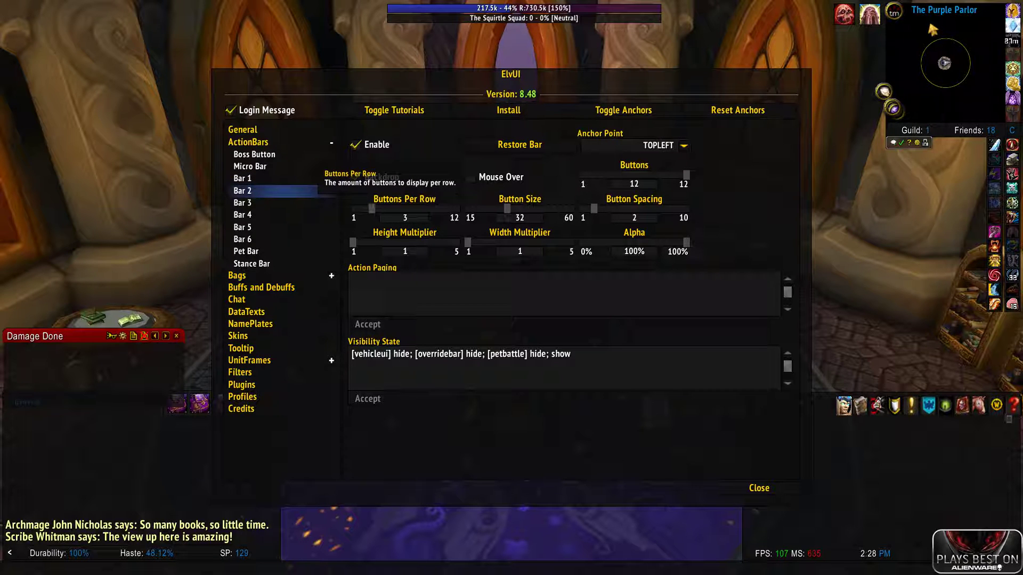
left_click(243, 202)
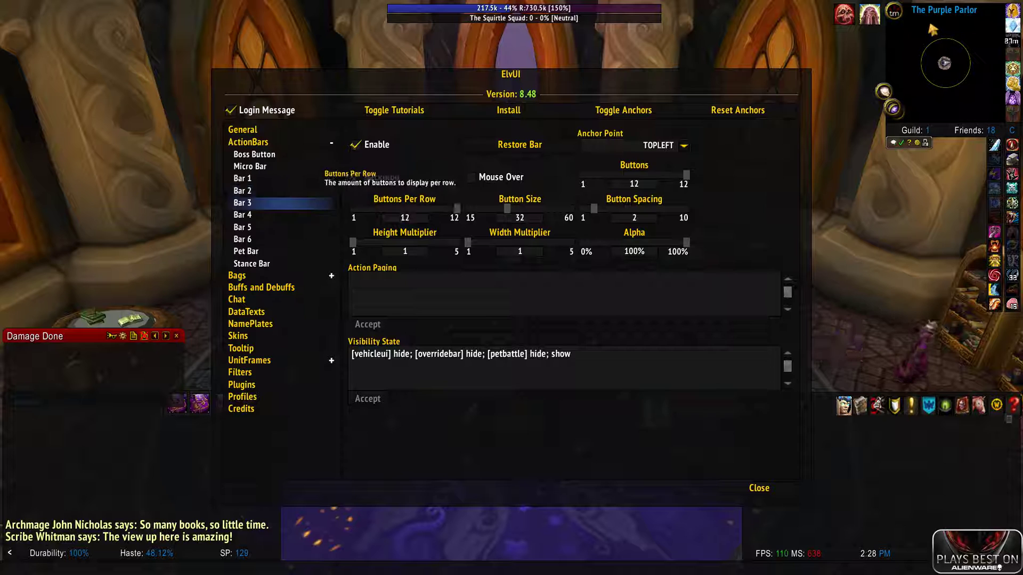
left_click_drag(457, 208, 371, 208)
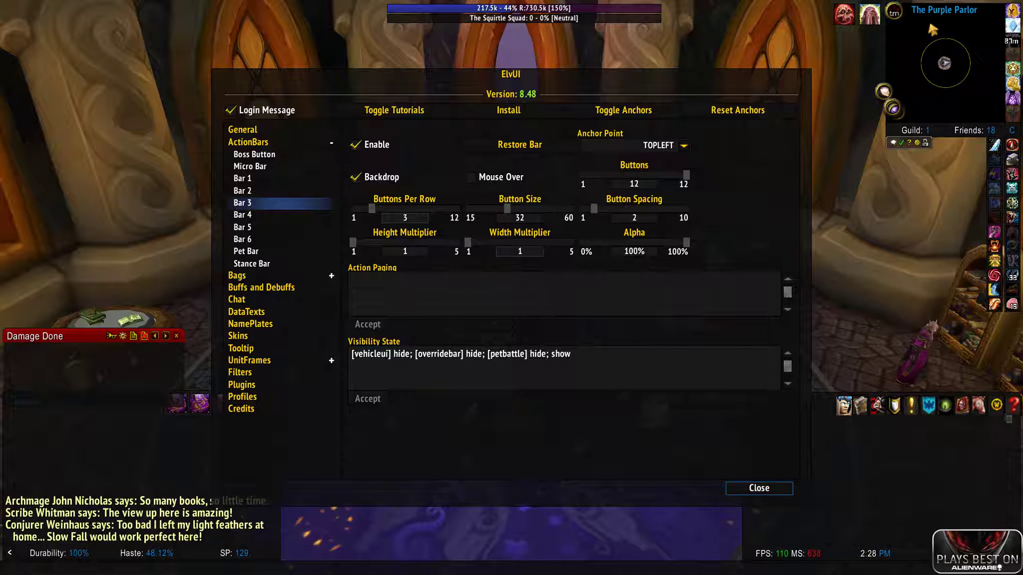
left_click(759, 488)
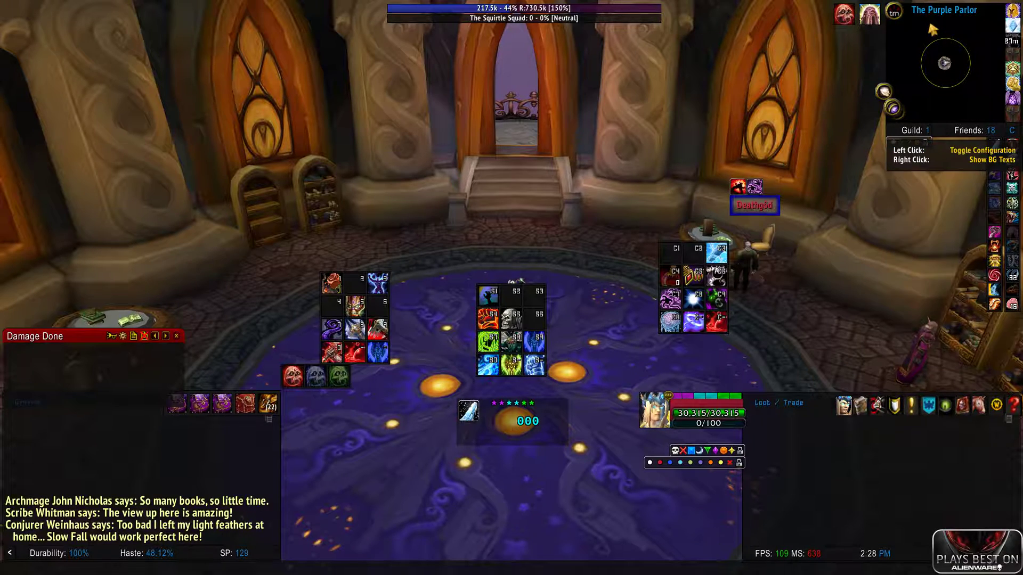
Step: Unlock the anchors, line up Bar 1, Bar 2 (X 0, Y 4) and Bar 3 (X 155, Y 4) along the lower screen edge, and lock them
left_click(1012, 129)
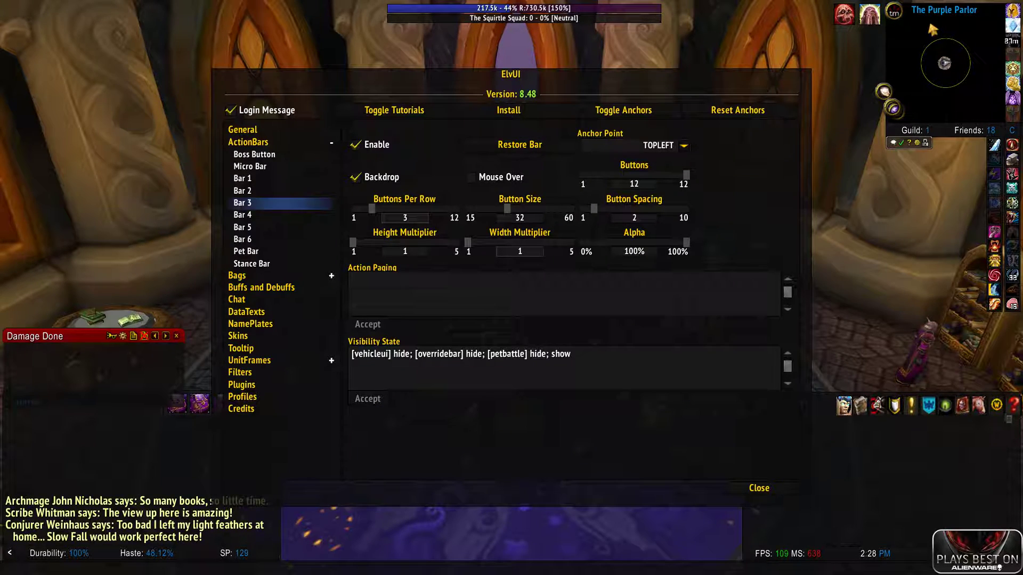
left_click(622, 110)
left_click_drag(355, 318, 417, 525)
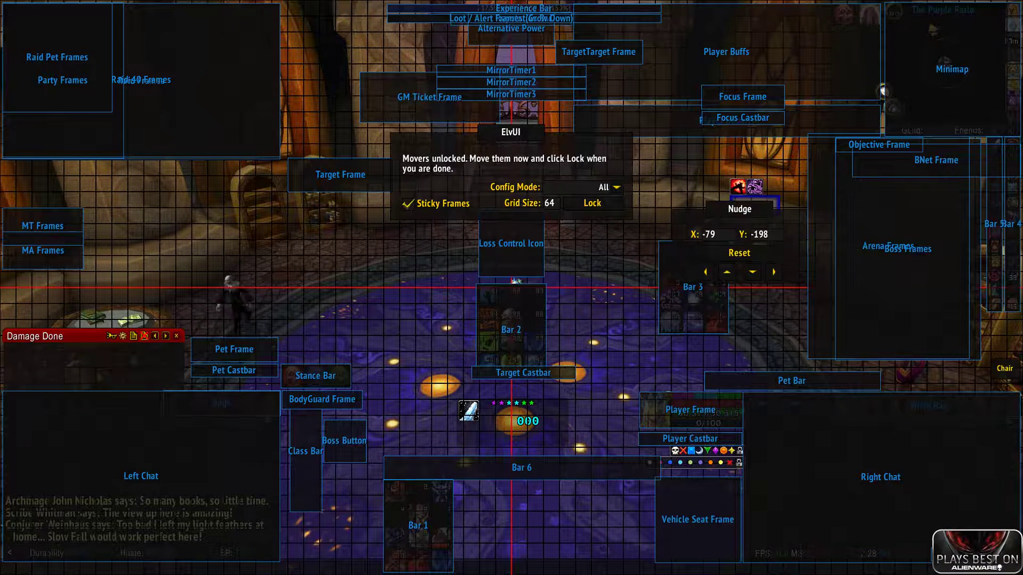
left_click_drag(511, 329, 511, 526)
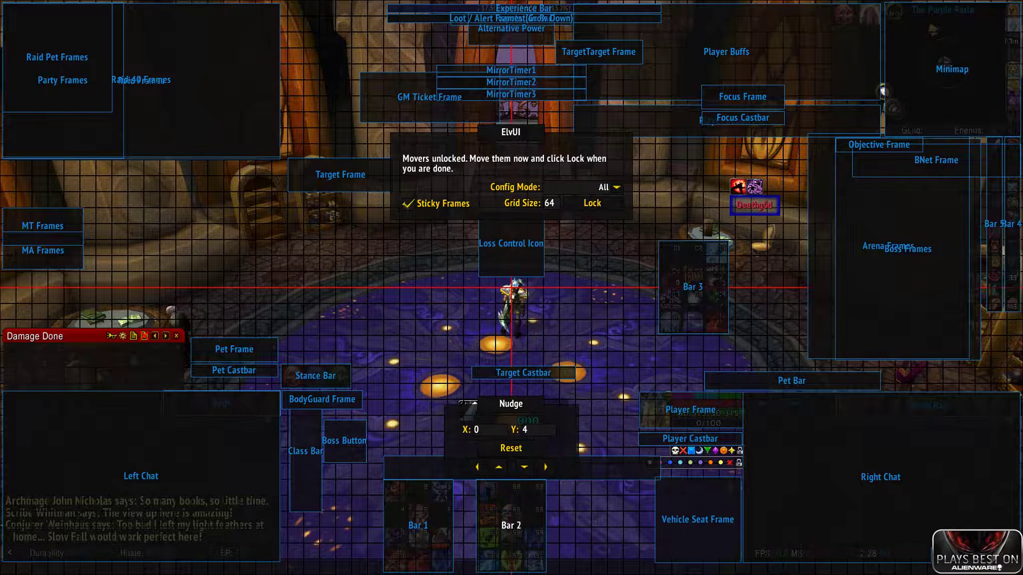
left_click_drag(692, 286, 615, 524)
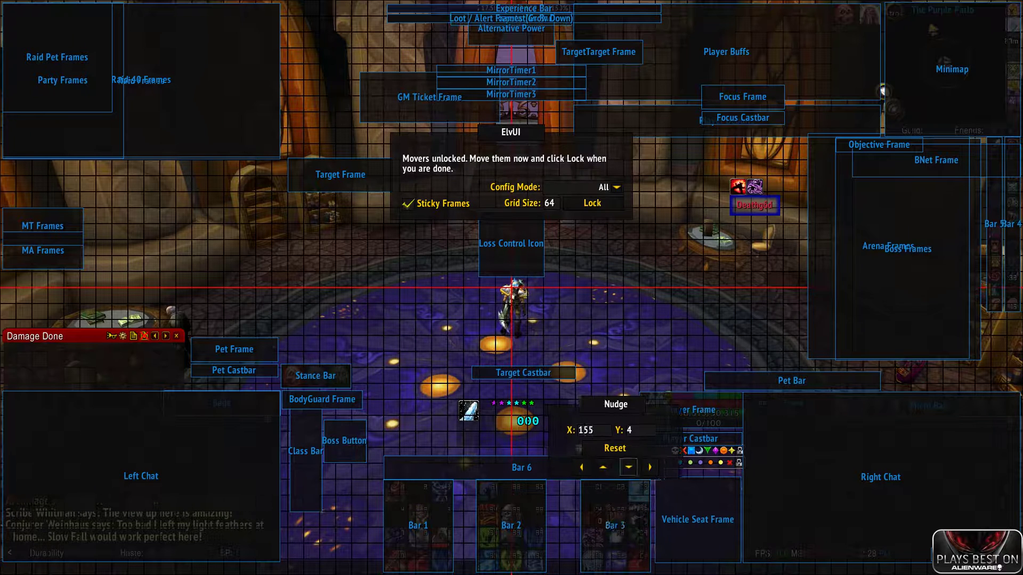
left_click(592, 203)
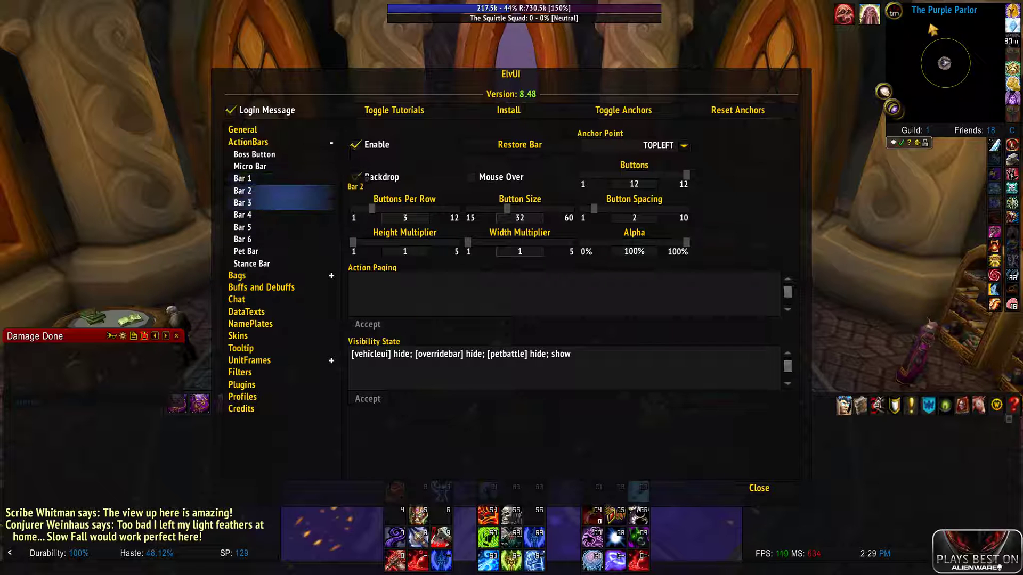
Step: Examine the anchor point, button count and mouse-over settings of Bar 4 and Bars 1 to 3
left_click(242, 215)
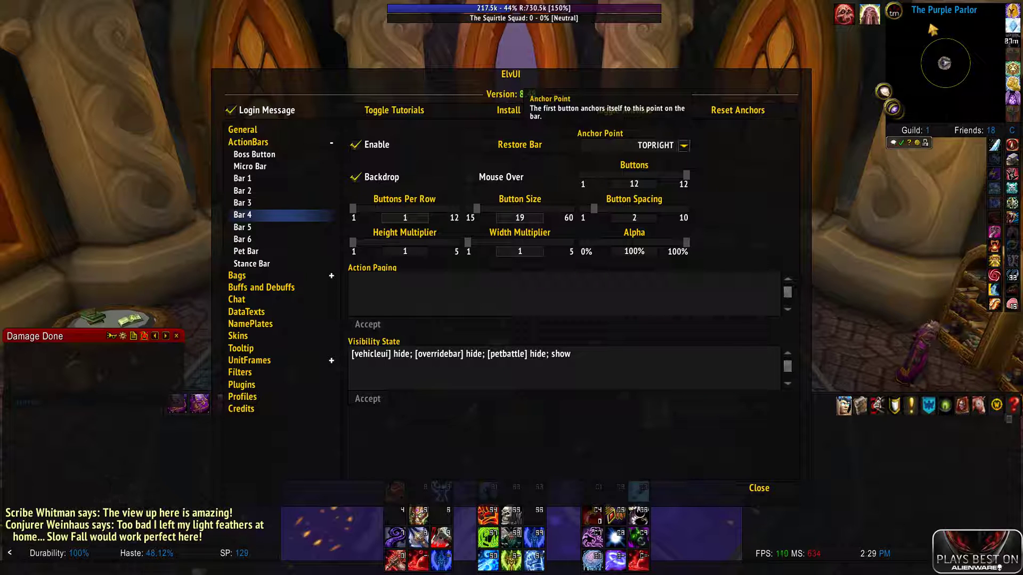
left_click(242, 180)
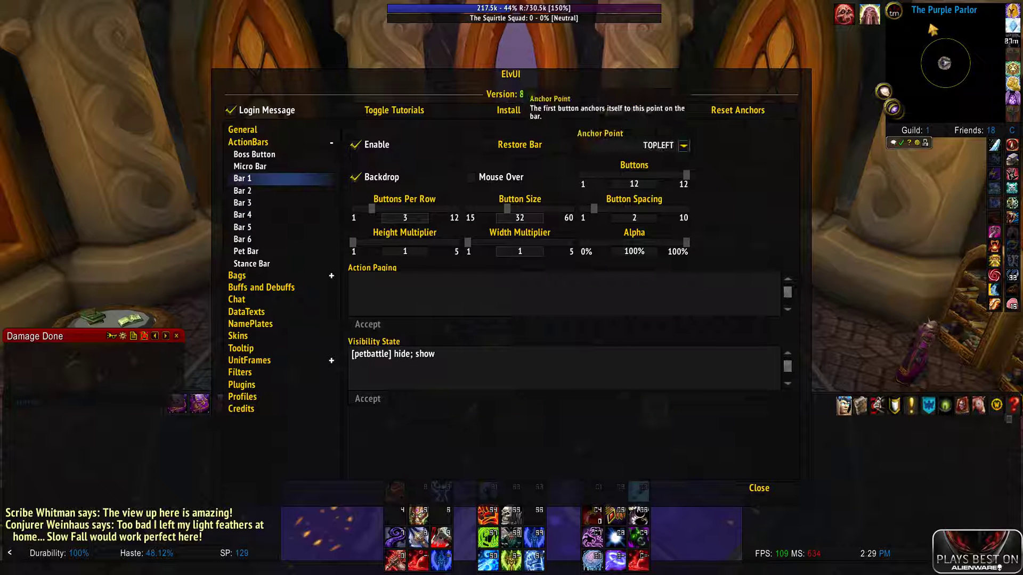
left_click(242, 191)
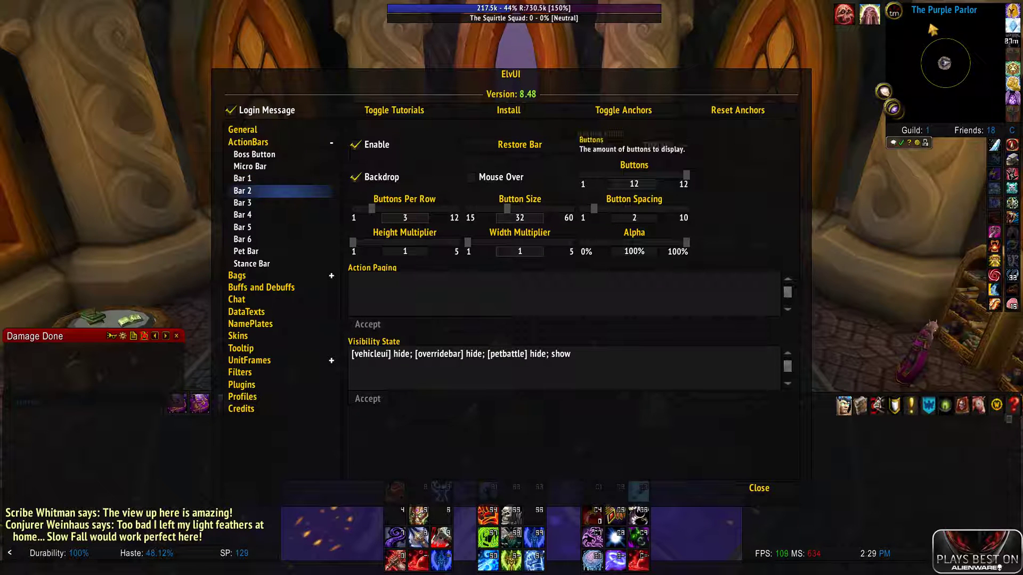
left_click(243, 202)
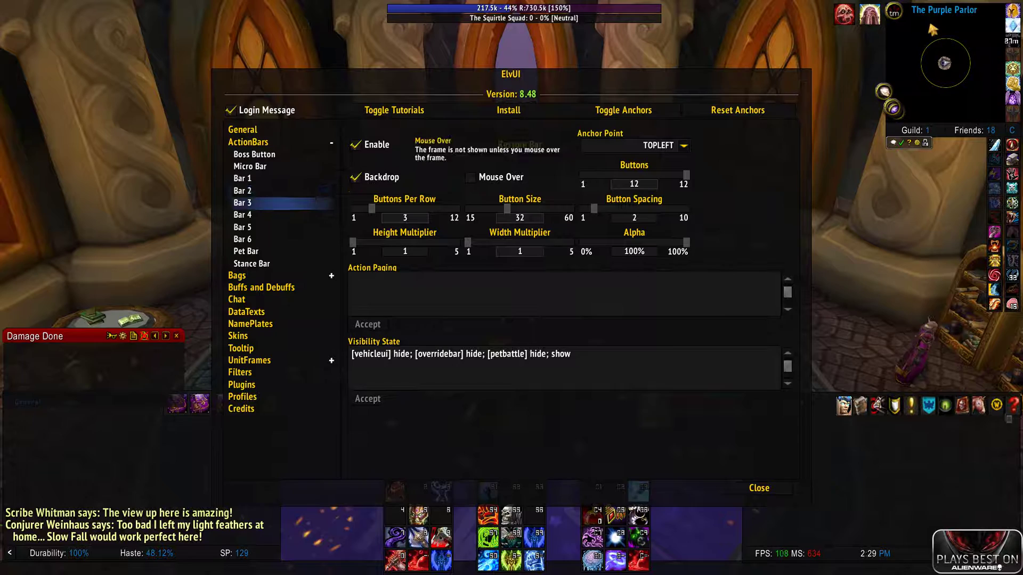
left_click(759, 488)
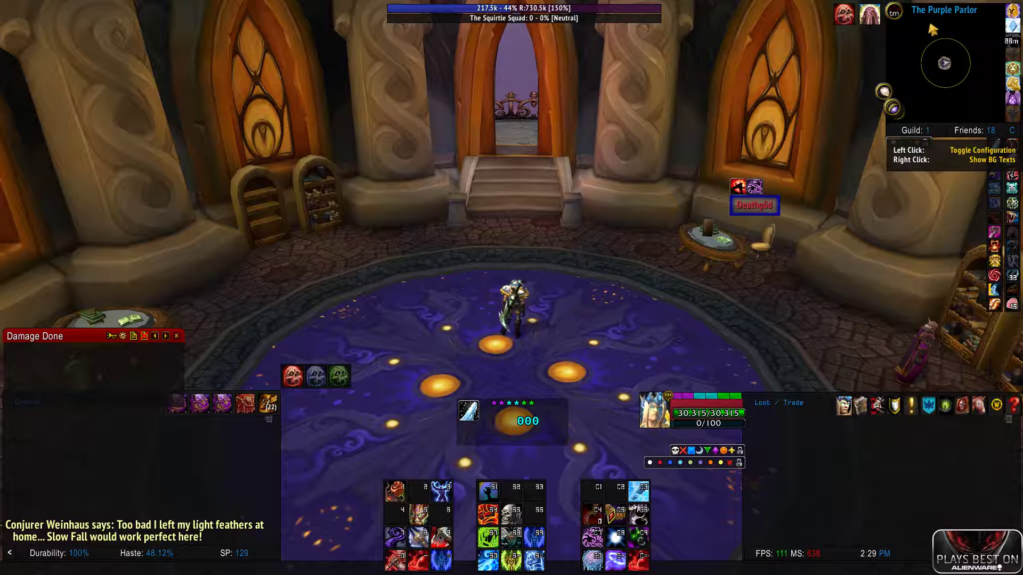
Step: Enter Keybind Mode from the general ActionBars settings and save the key bindings
left_click(1011, 130)
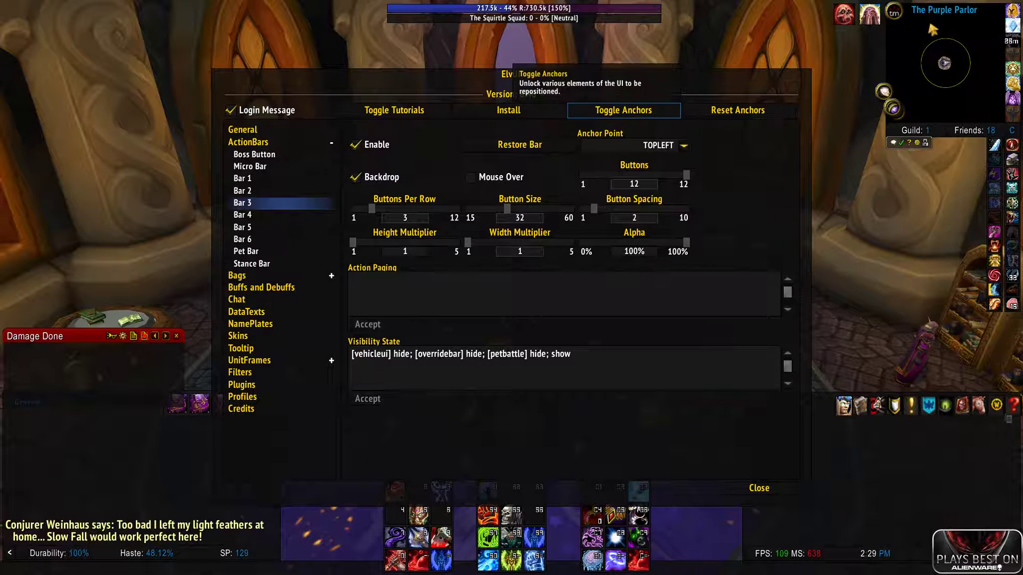
left_click(247, 143)
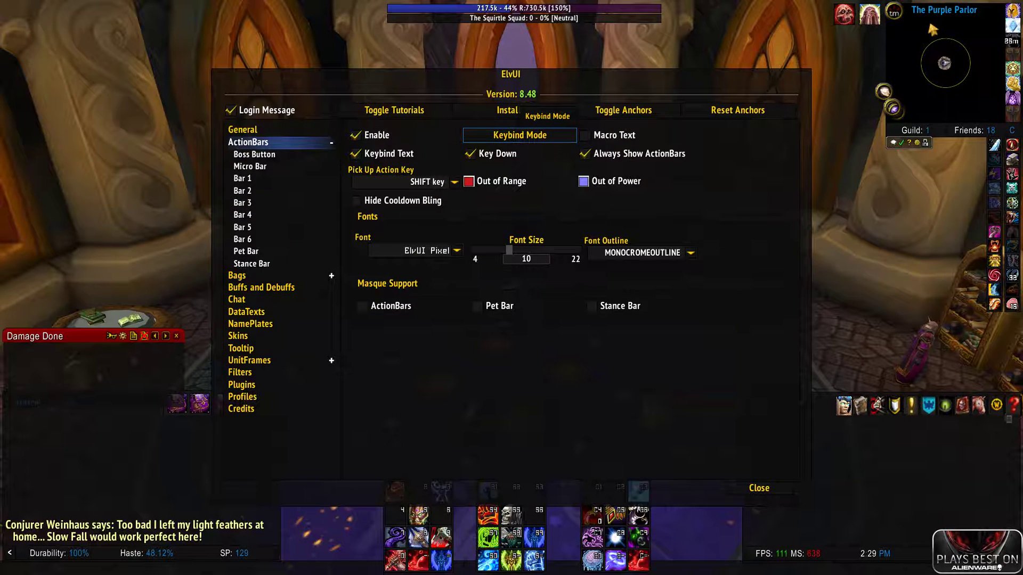
left_click(519, 135)
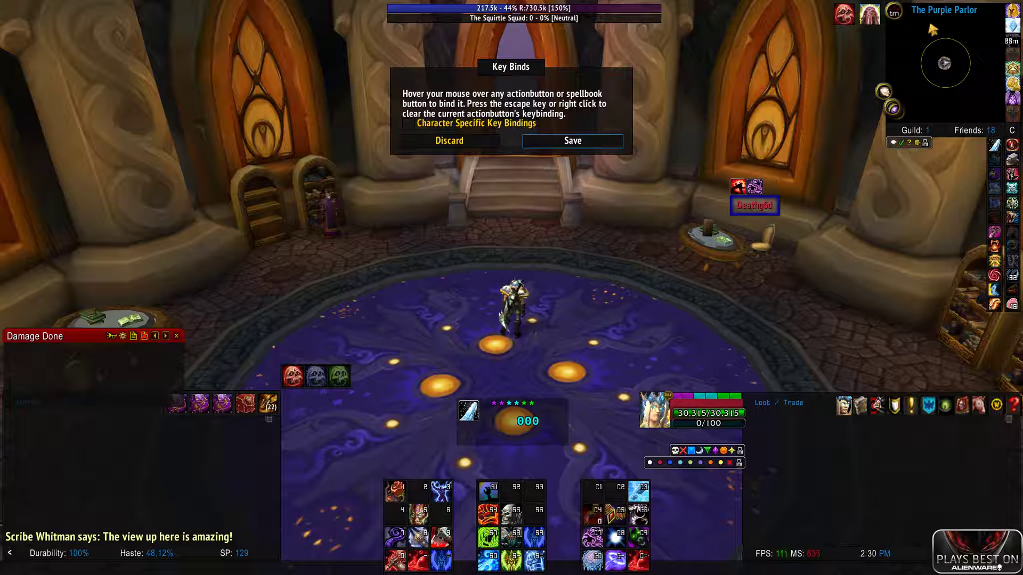
left_click(572, 140)
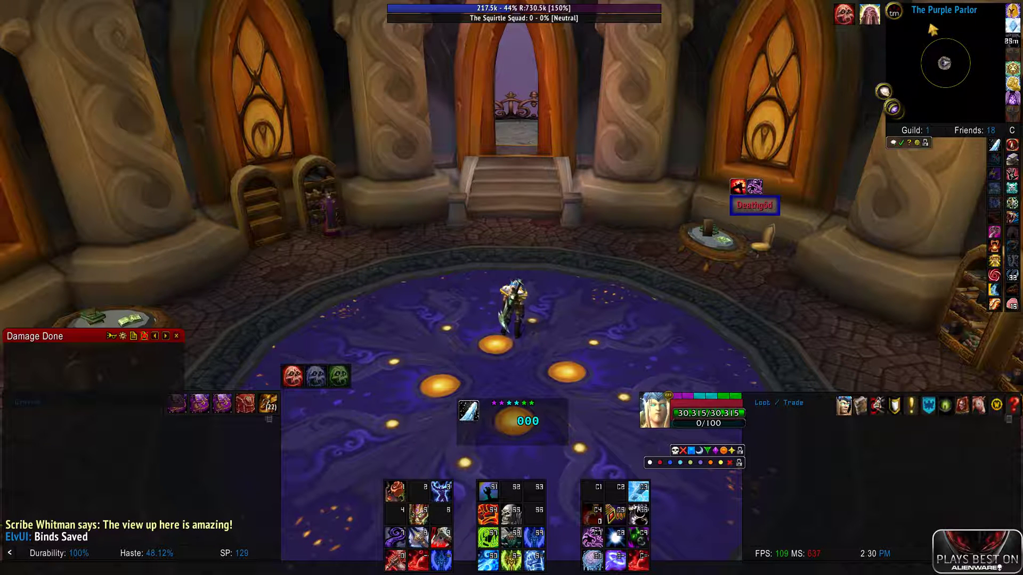
Step: Test the key bindings for the first slot of Bar 1, the first four slots of Bar 2 and the first three of Bar 3
key("1")
left_click(543, 296)
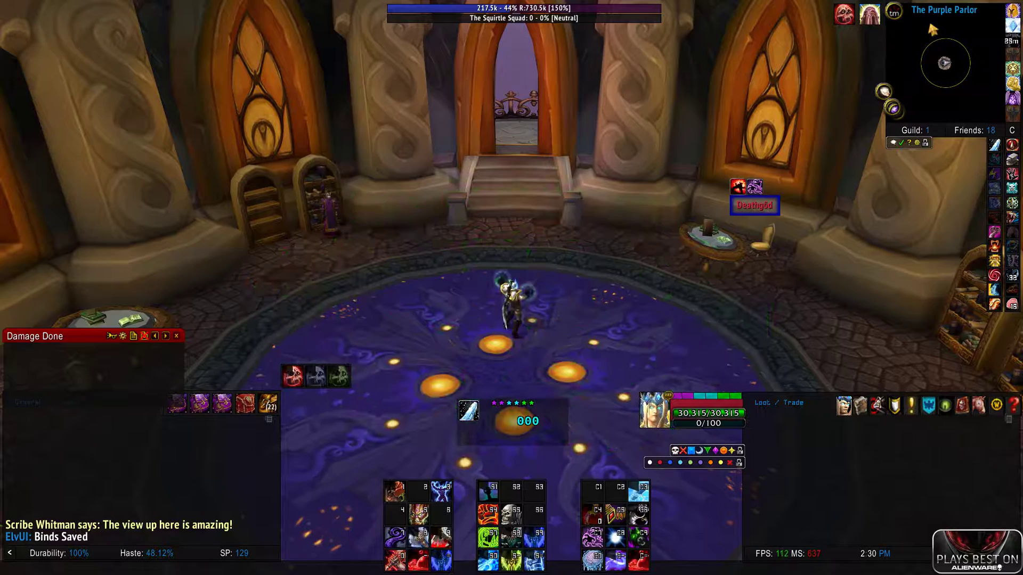
key("1")
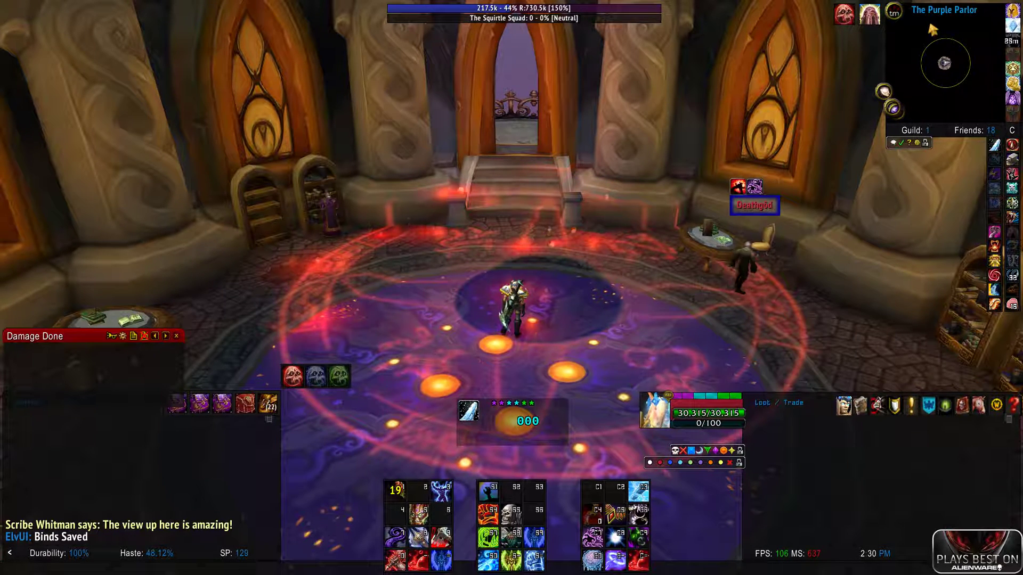
key("shift+1")
key("shift+4")
key("shift+4")
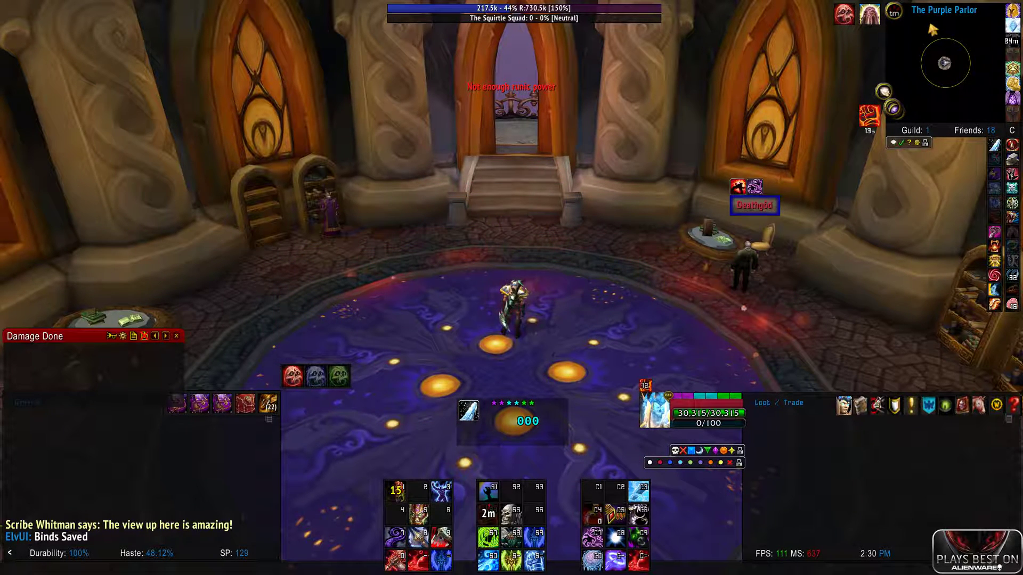
key("shift+2")
key("shift+3")
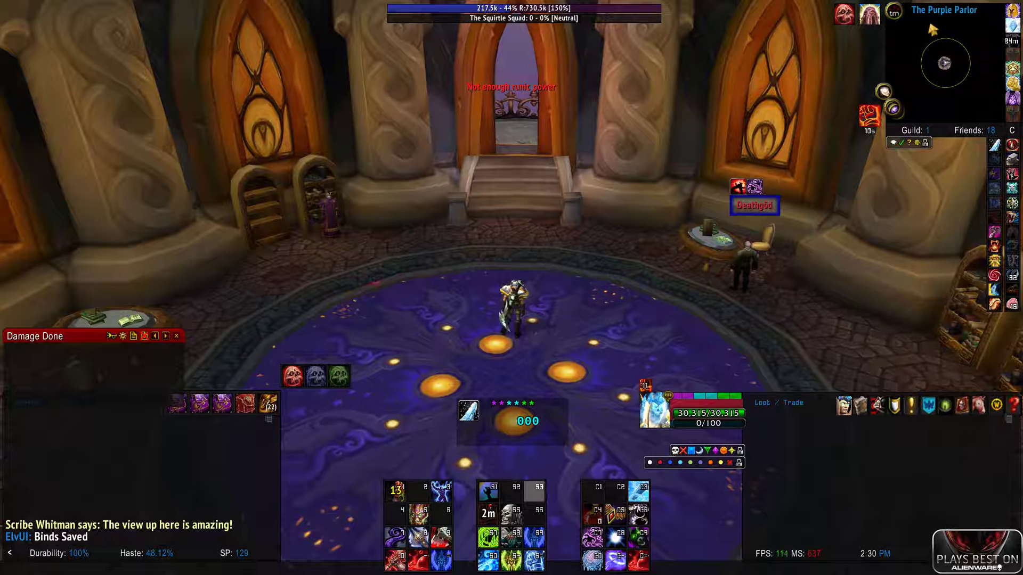
key("ctrl+1")
key("ctrl+2")
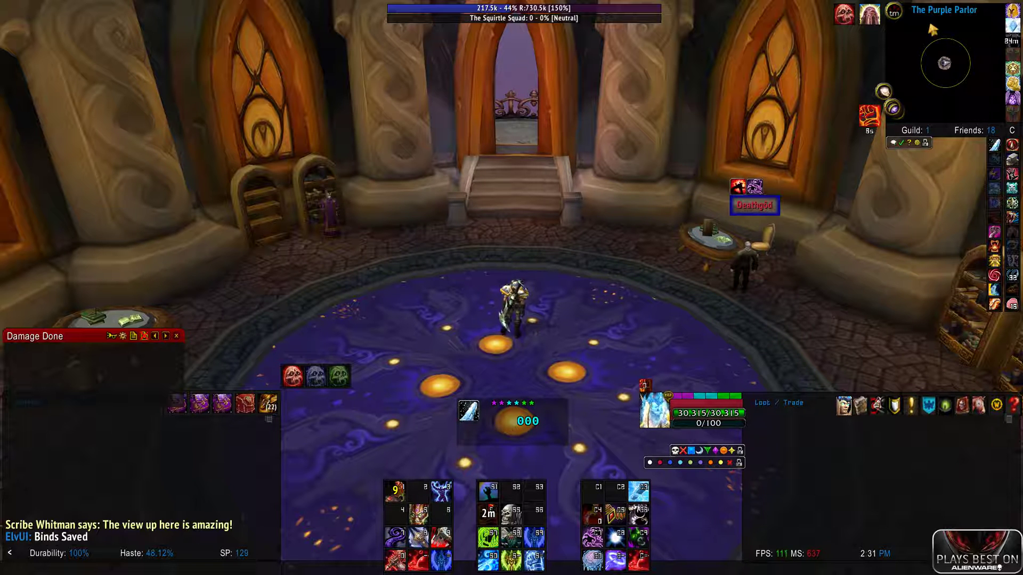
key("ctrl+3")
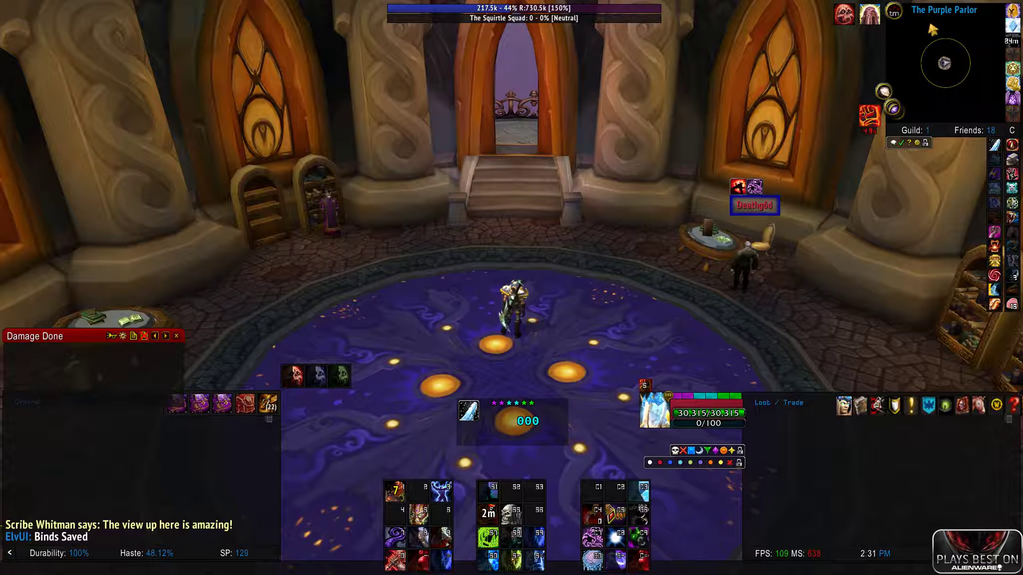